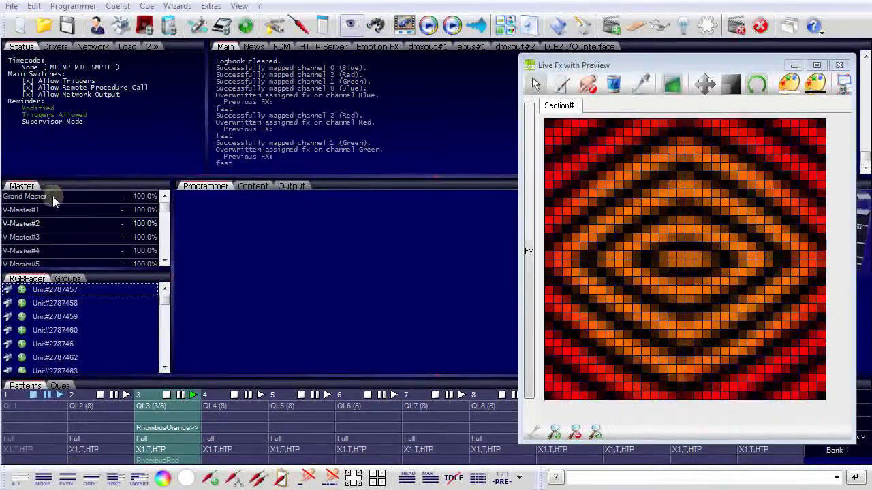
# - Lower the Grand Master level to dim the live output and raise it back to 100%
pyautogui.moveTo(163, 211); pyautogui.dragTo(168, 185)
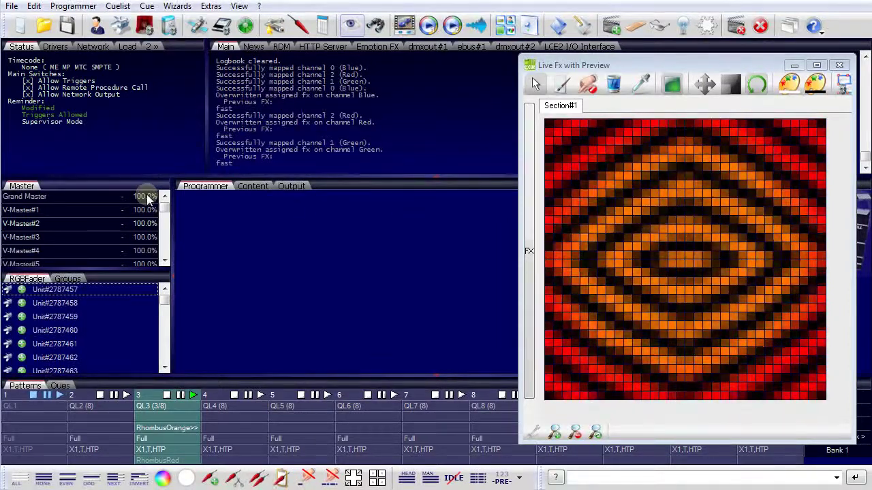
pyautogui.moveTo(148, 198); pyautogui.dragTo(615, 337)
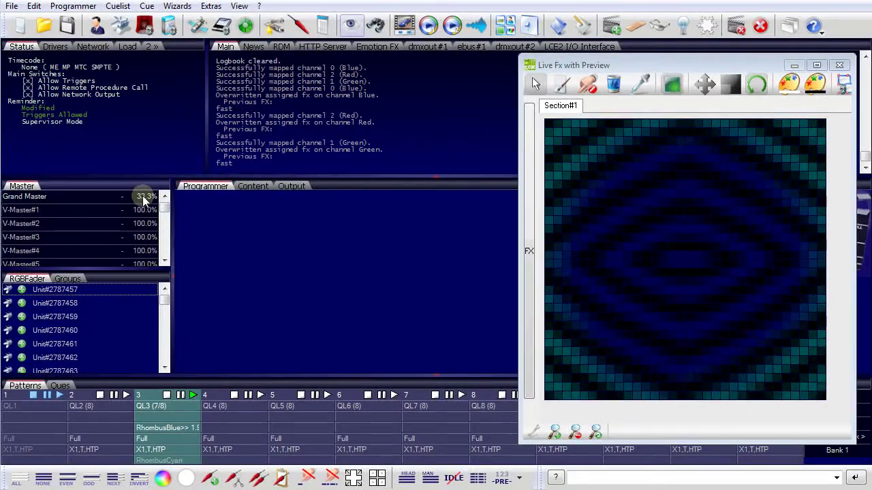
pyautogui.moveTo(143, 196); pyautogui.dragTo(593, 178)
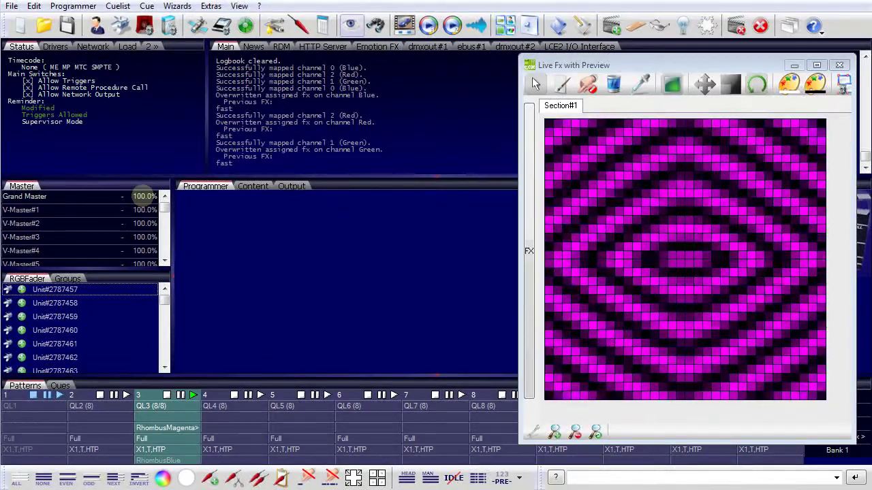
# - Open the Grand Master's properties and examine the curve type options, level values and MIDI input settings
pyautogui.rightClick(143, 195)
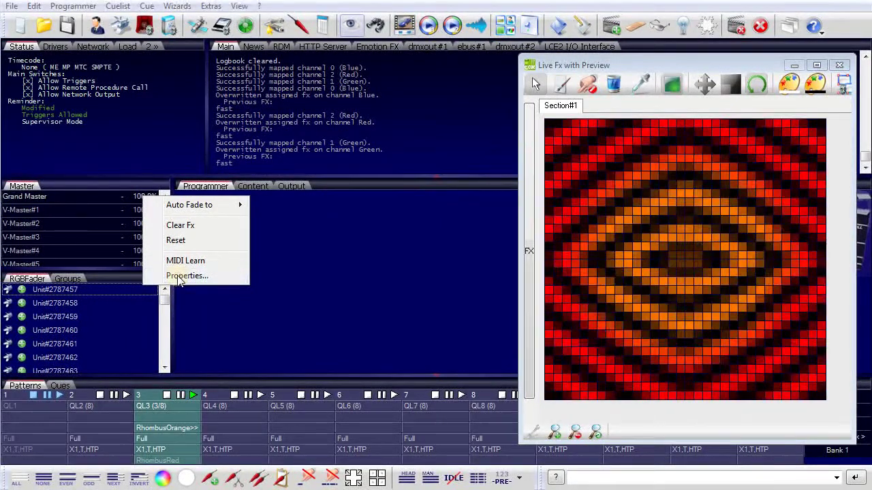
pyautogui.click(181, 275)
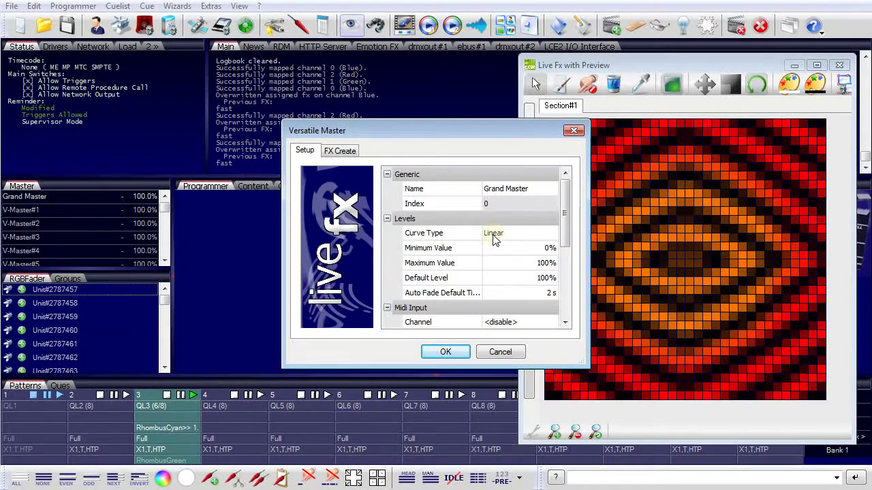
pyautogui.click(538, 235)
pyautogui.click(552, 234)
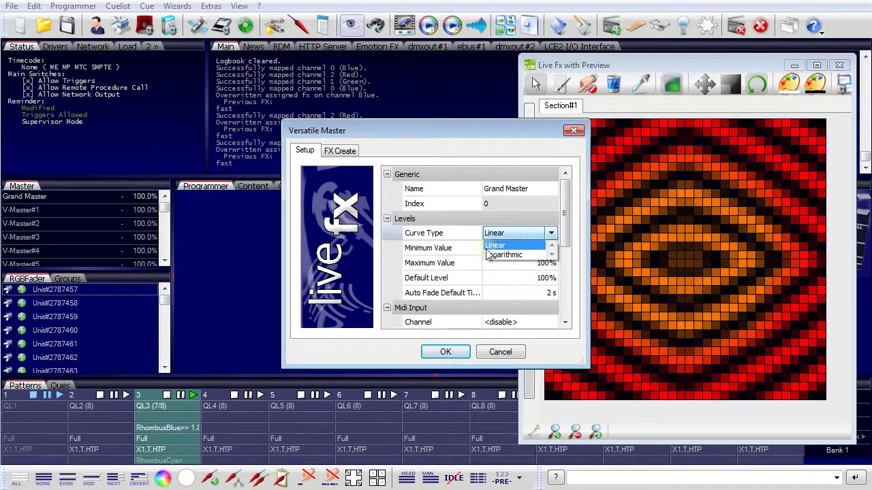
pyautogui.click(465, 246)
pyautogui.click(470, 266)
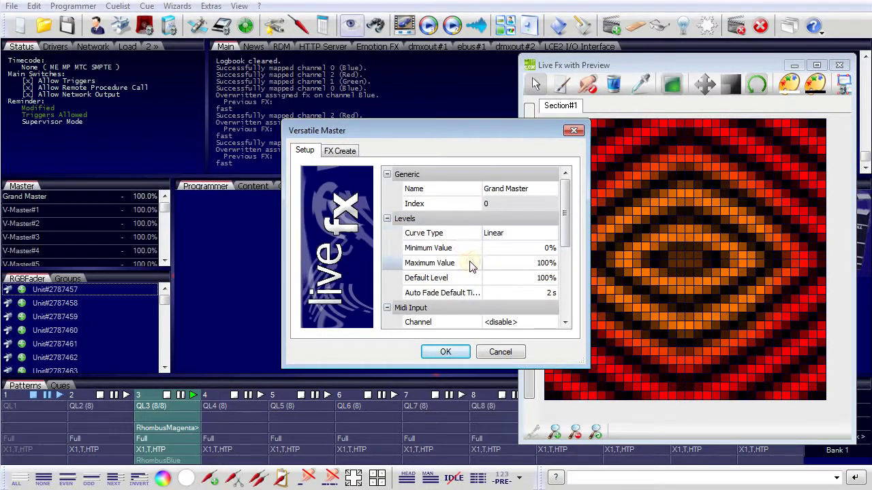
pyautogui.click(475, 279)
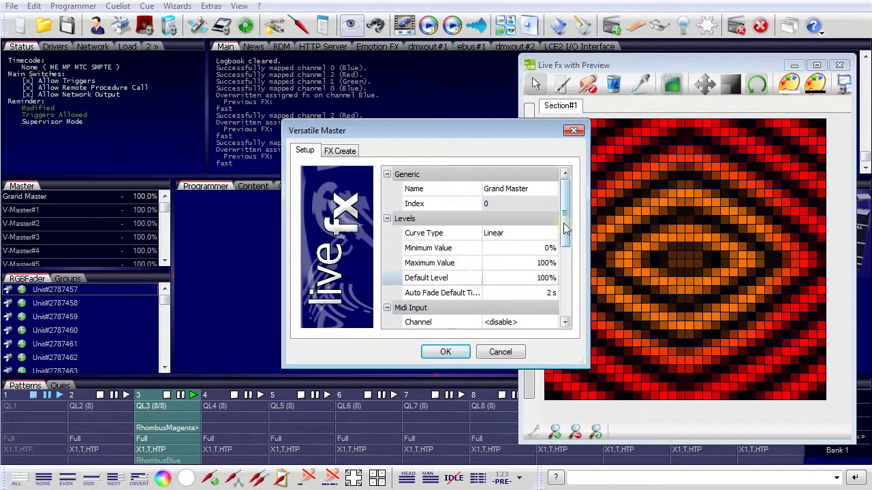
pyautogui.moveTo(566, 214); pyautogui.dragTo(567, 254)
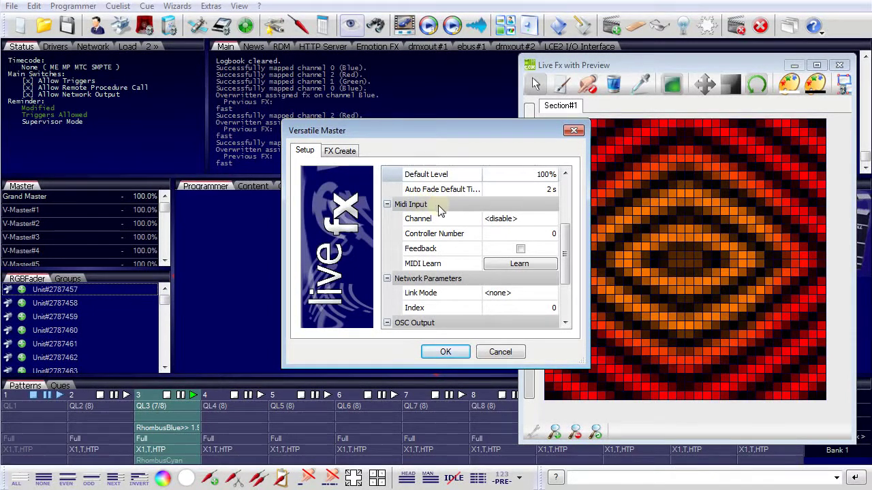
# - Try MIDI Learn for the Grand Master, and set its MIDI input to channel 4, controller number 3, with feedback enabled
pyautogui.click(508, 265)
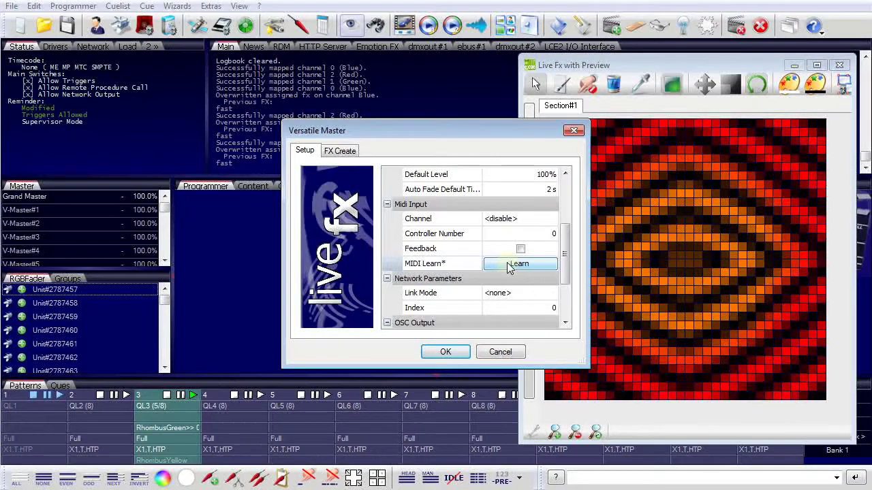
pyautogui.click(508, 268)
pyautogui.click(549, 219)
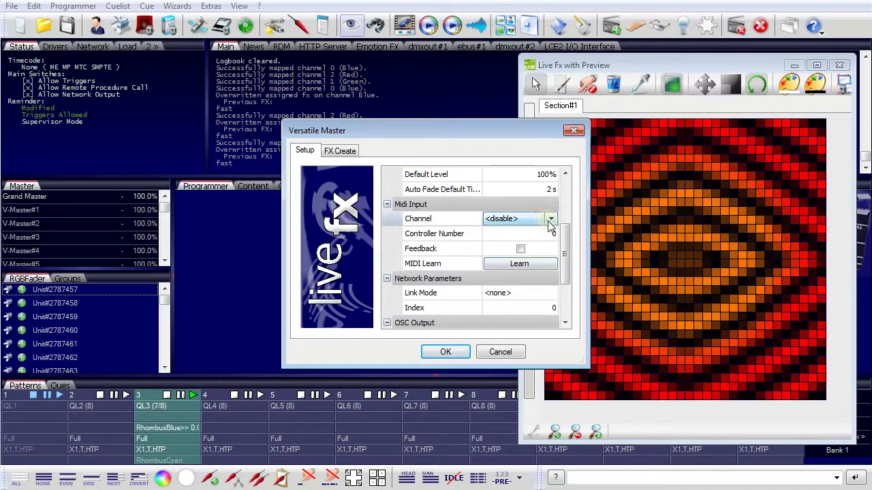
pyautogui.click(552, 219)
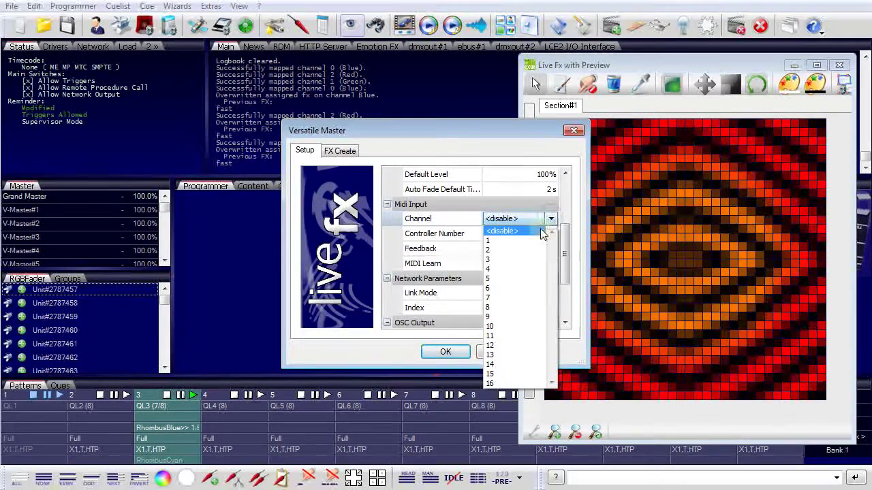
pyautogui.click(507, 269)
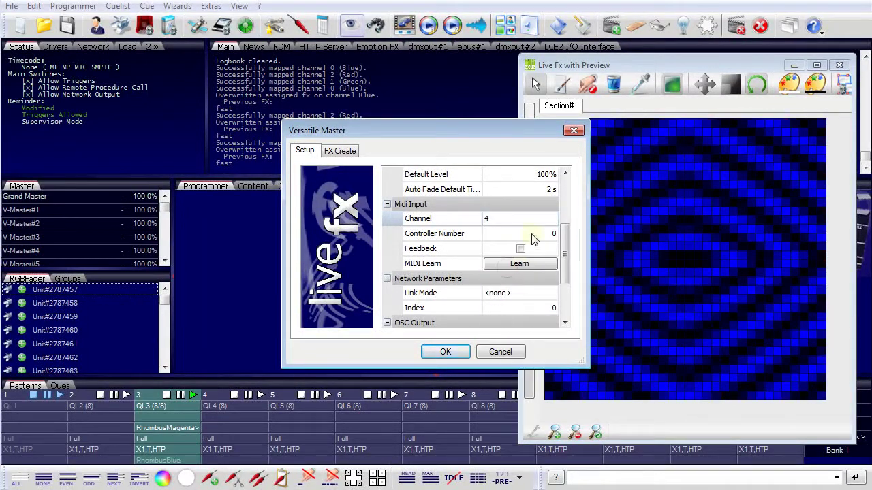
pyautogui.click(534, 237)
pyautogui.click(551, 231)
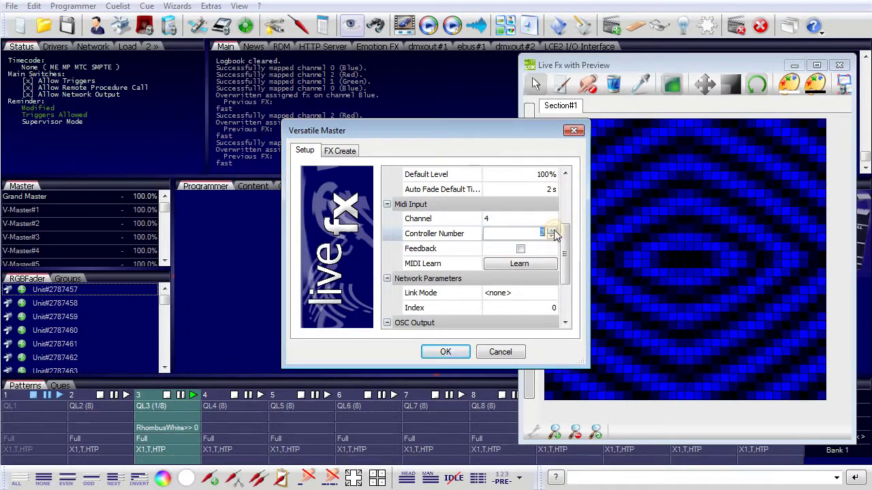
pyautogui.click(520, 250)
pyautogui.click(520, 249)
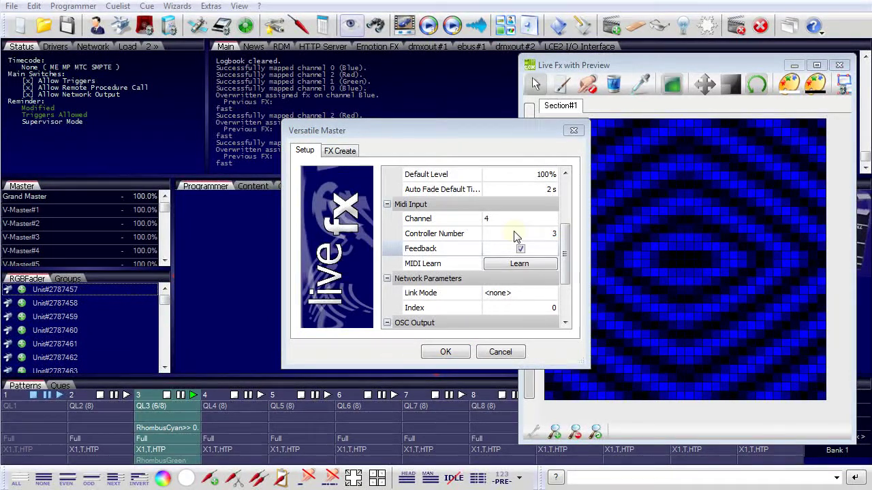
# - Disable the Grand Master's MIDI channel, turn off its feedback and apply the properties
pyautogui.click(535, 219)
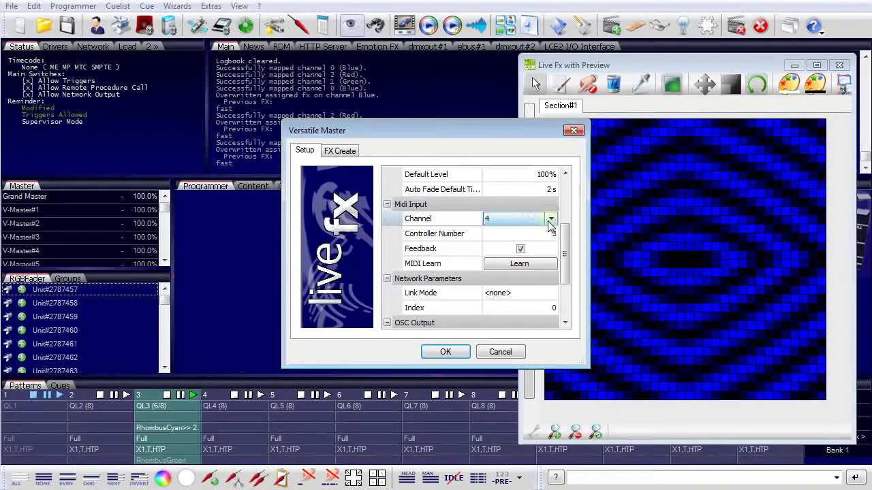
pyautogui.click(550, 219)
pyautogui.click(508, 231)
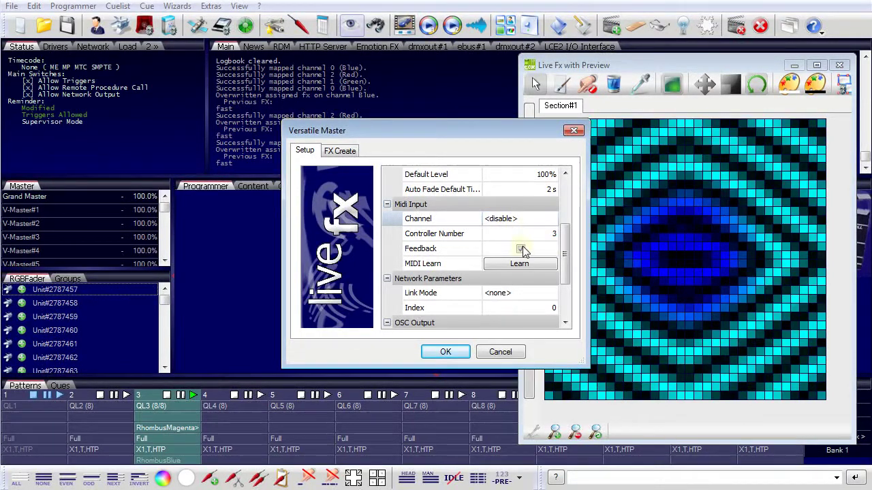
pyautogui.click(520, 248)
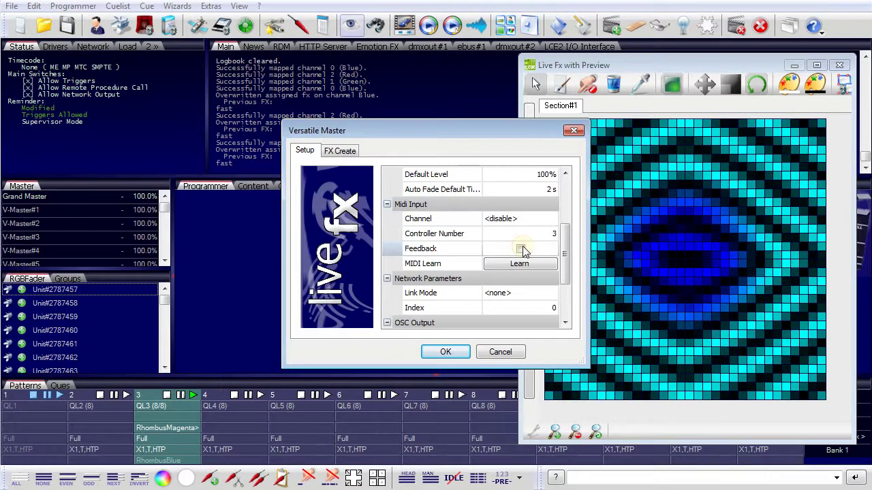
pyautogui.click(446, 352)
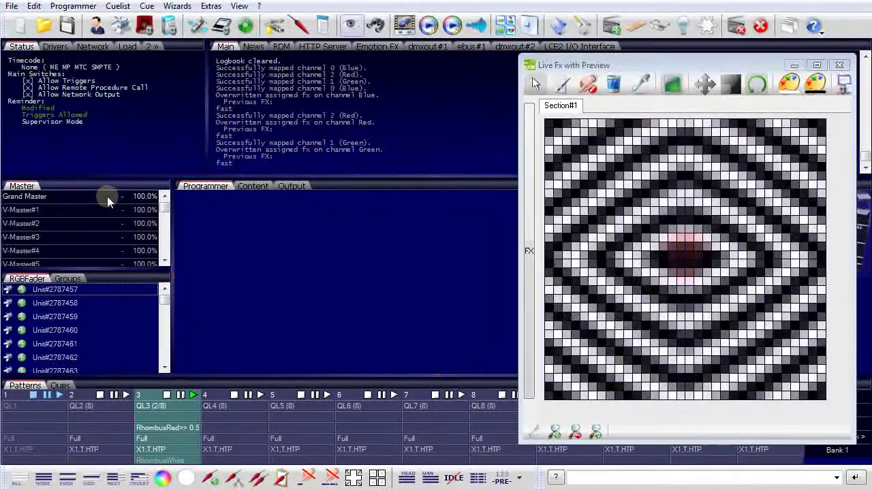
# - Auto fade the Grand Master to 0 and back to Full
pyautogui.rightClick(107, 196)
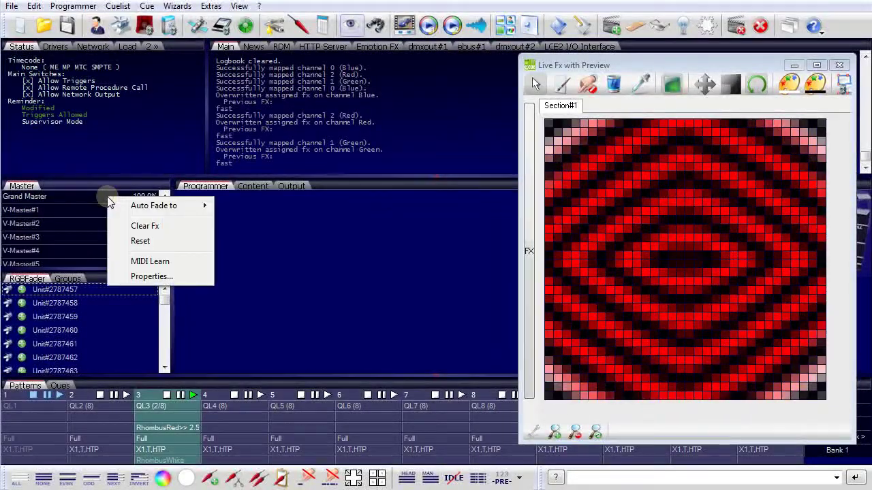
pyautogui.moveTo(122, 205)
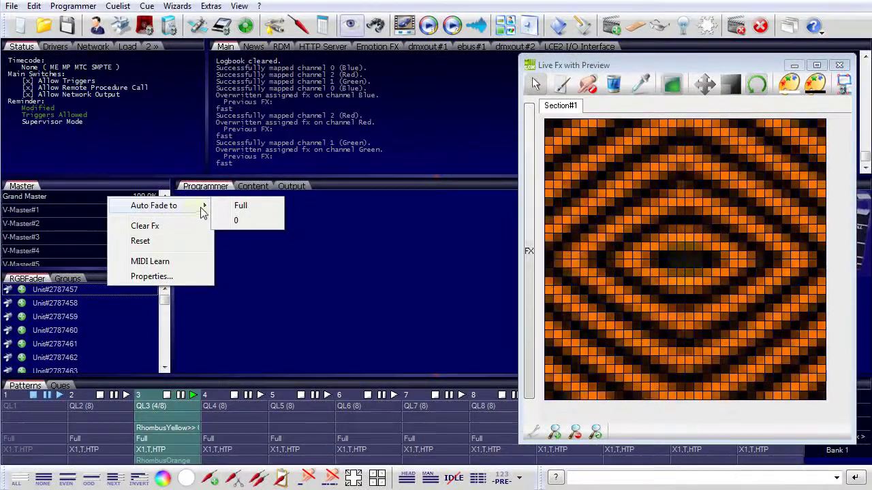
pyautogui.click(236, 219)
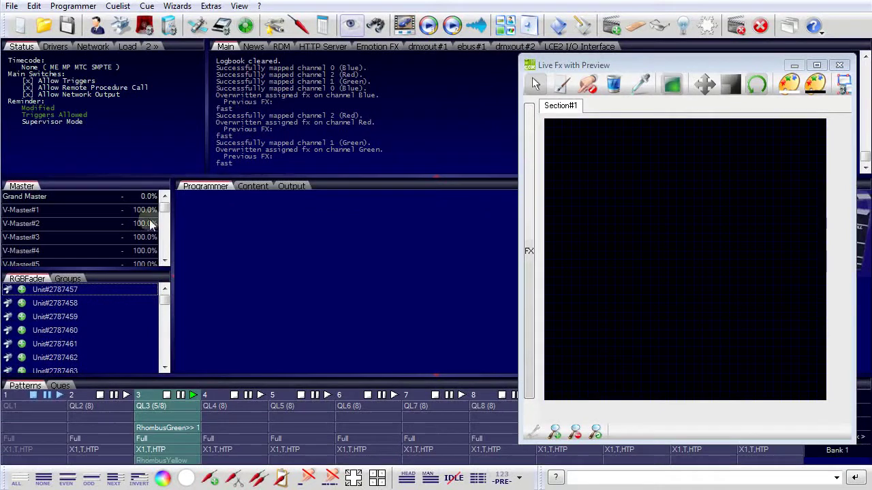
pyautogui.rightClick(146, 199)
pyautogui.moveTo(225, 211)
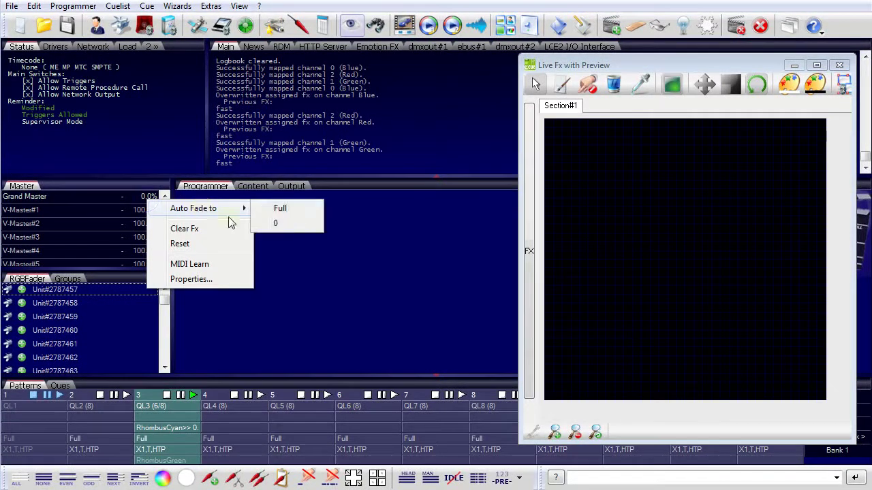
pyautogui.click(280, 206)
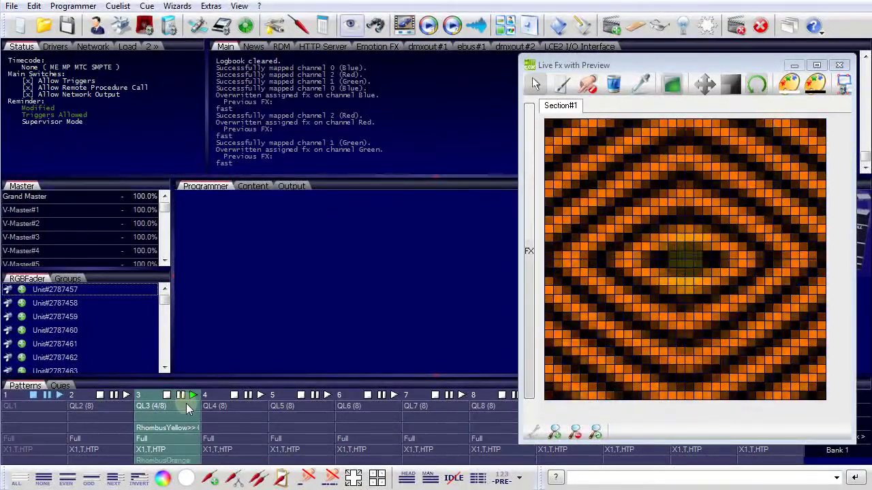
# - Assign V-Master#1 as the extra submaster in cuelist QL3's properties and close the cuelist window
pyautogui.doubleClick(186, 403)
pyautogui.doubleClick(185, 363)
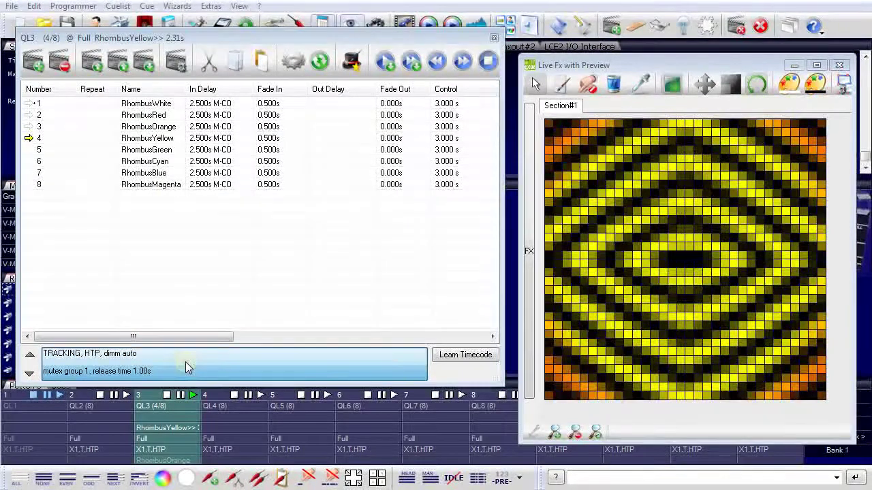
pyautogui.click(267, 286)
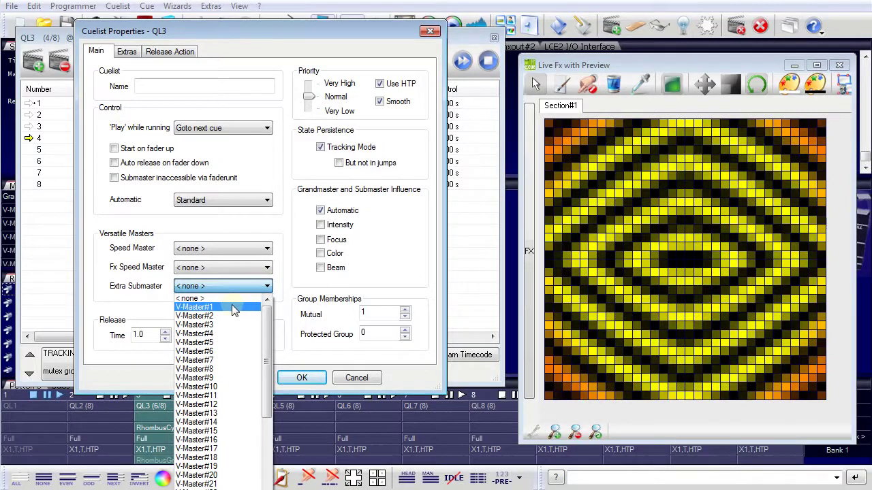
pyautogui.click(232, 307)
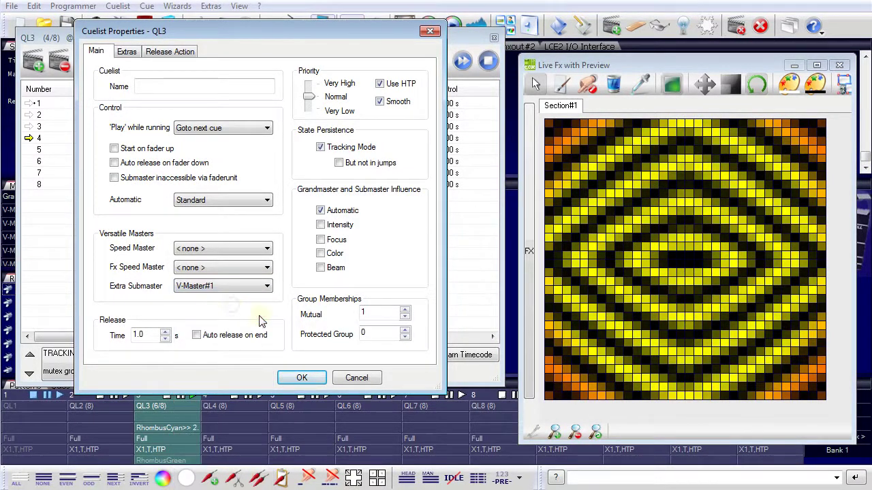
pyautogui.click(300, 378)
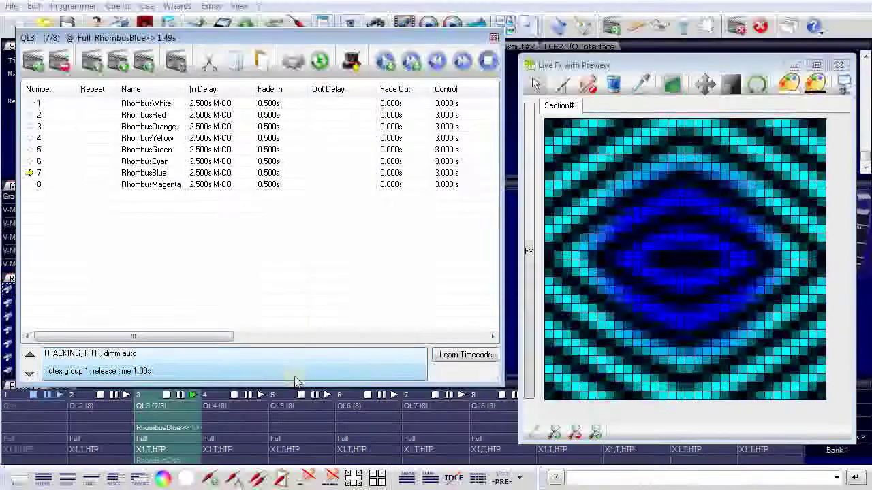
pyautogui.click(494, 37)
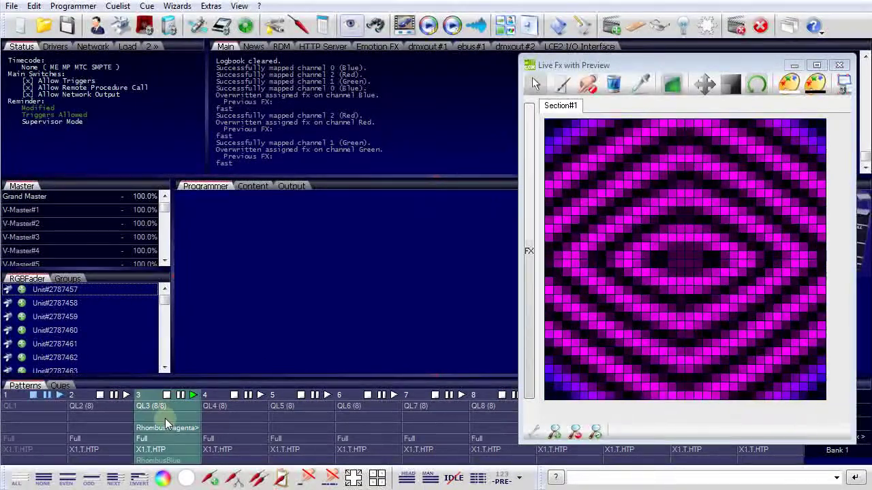
# - Lower V-Master#1 to about 30%, and start cuelist QL4 while raising that master to about 68%
pyautogui.click(137, 209)
pyautogui.moveTo(585, 306); pyautogui.dragTo(587, 353)
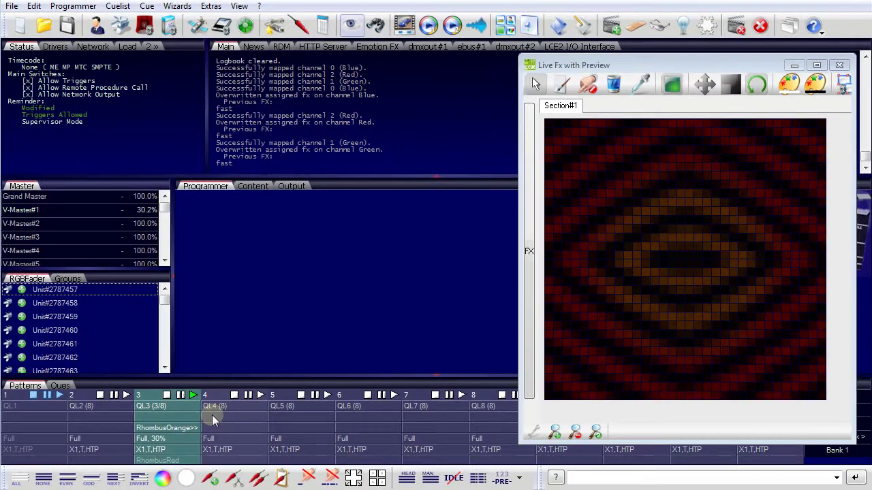
pyautogui.click(262, 395)
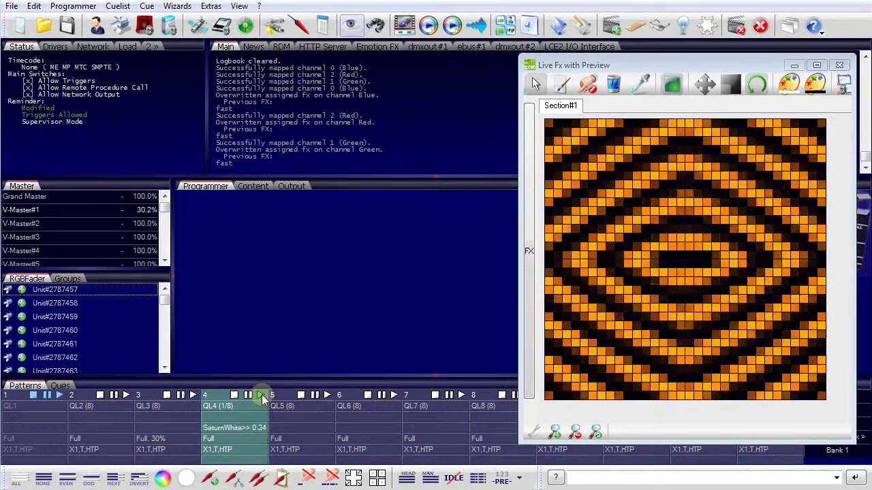
pyautogui.moveTo(140, 209); pyautogui.dragTo(141, 188)
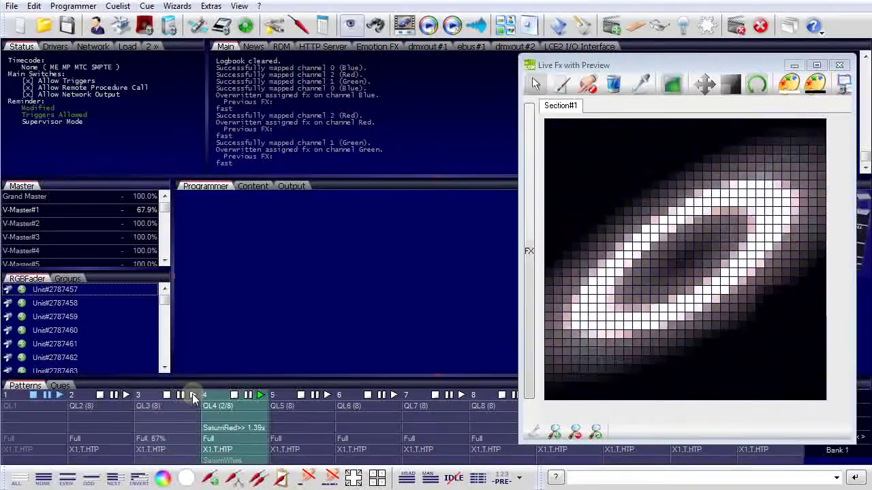
# - Restart cuelist QL3 and vary V-Master#1's level, finishing at 100%
pyautogui.click(194, 395)
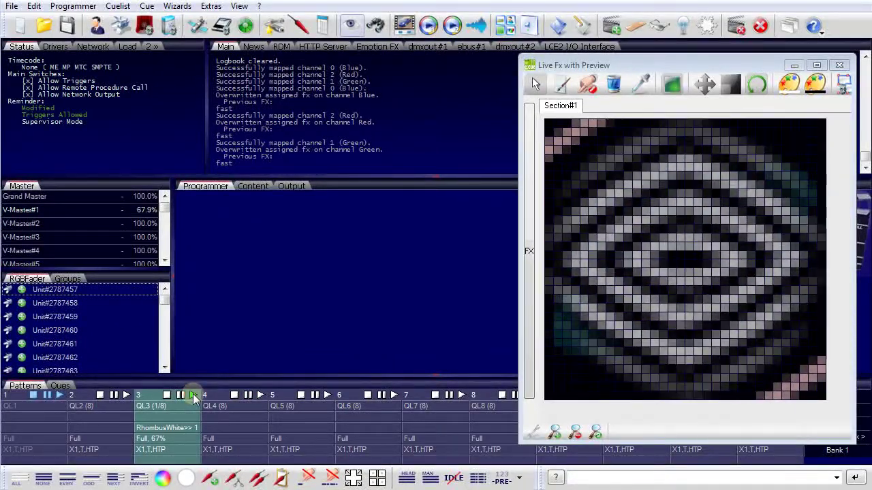
pyautogui.moveTo(138, 210); pyautogui.dragTo(139, 212)
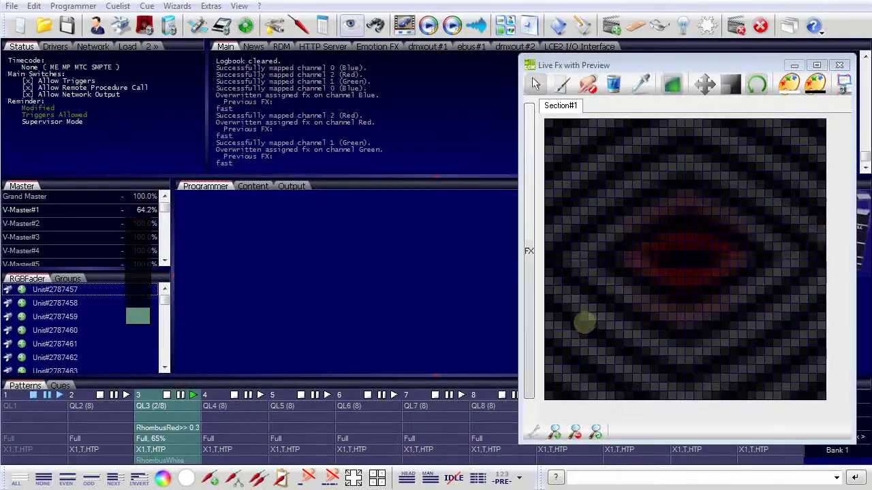
pyautogui.moveTo(138, 310); pyautogui.dragTo(137, 217)
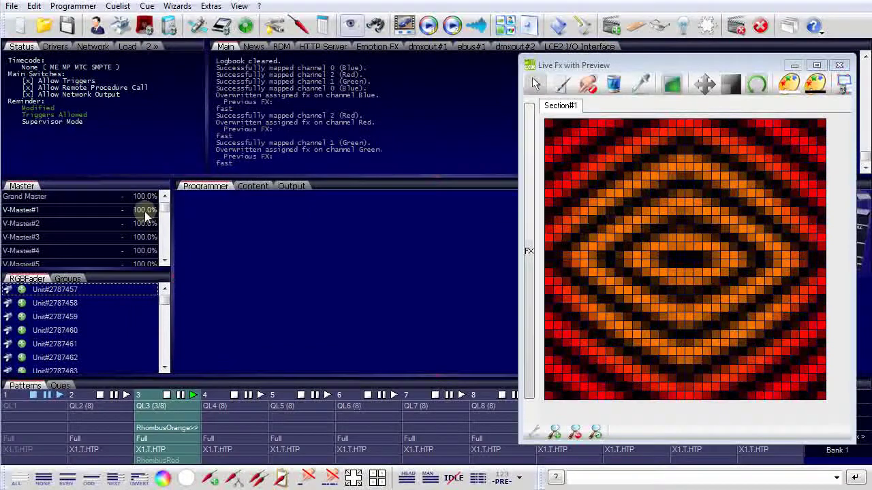
# - Enable Multiply with LiveFX in the effect settings of V-Master#1's properties
pyautogui.rightClick(144, 210)
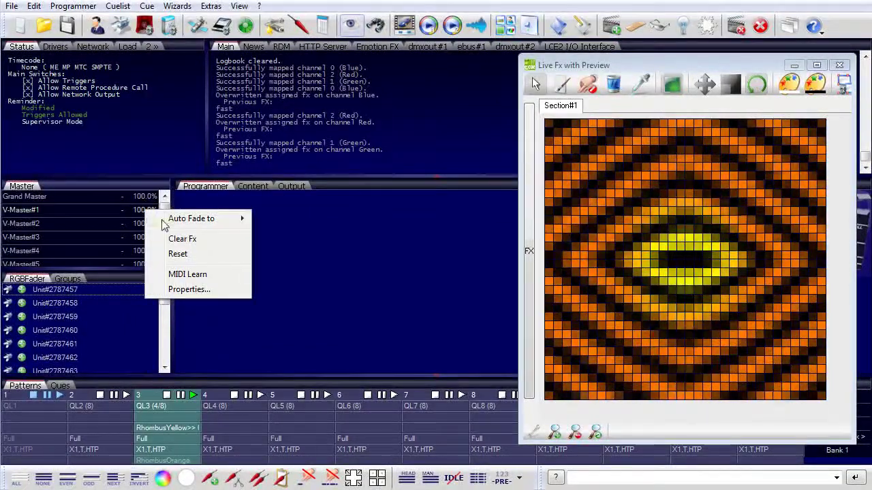
pyautogui.click(185, 289)
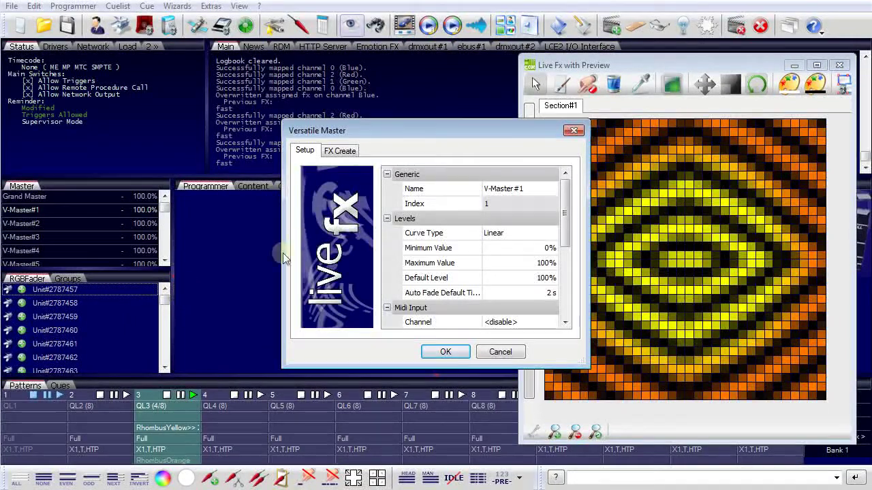
pyautogui.click(347, 151)
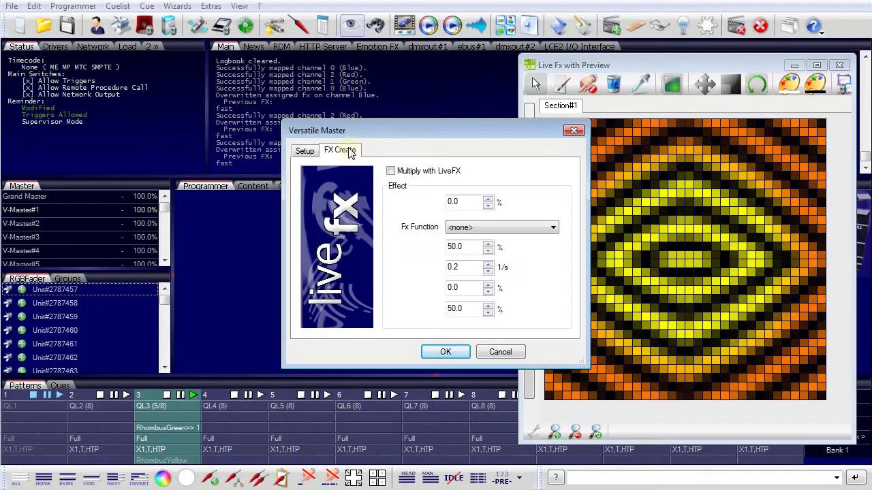
pyautogui.click(390, 171)
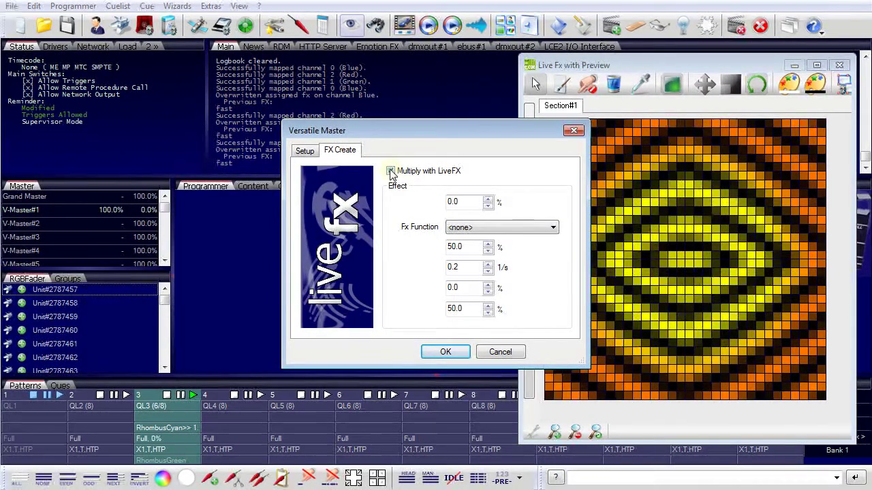
# - Set V-Master#1's effect position to 50% with the Sin function, and apply the master's properties
pyautogui.moveTo(472, 202); pyautogui.dragTo(402, 202)
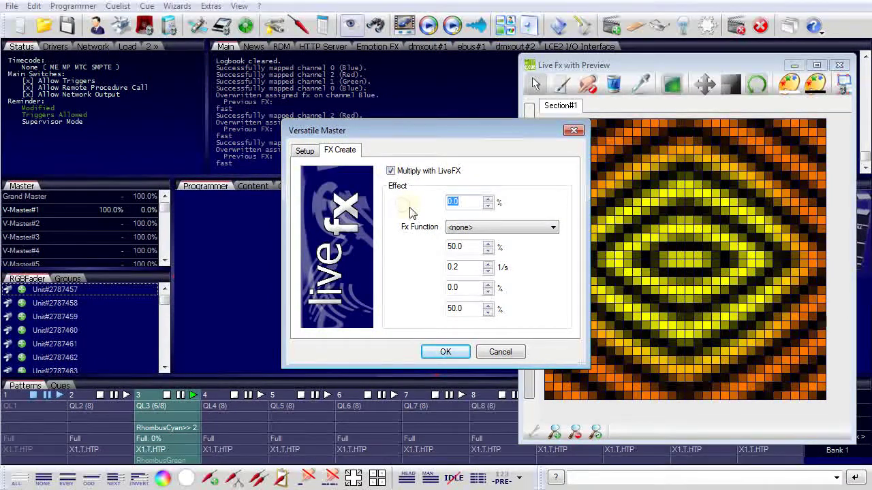
pyautogui.write('50')
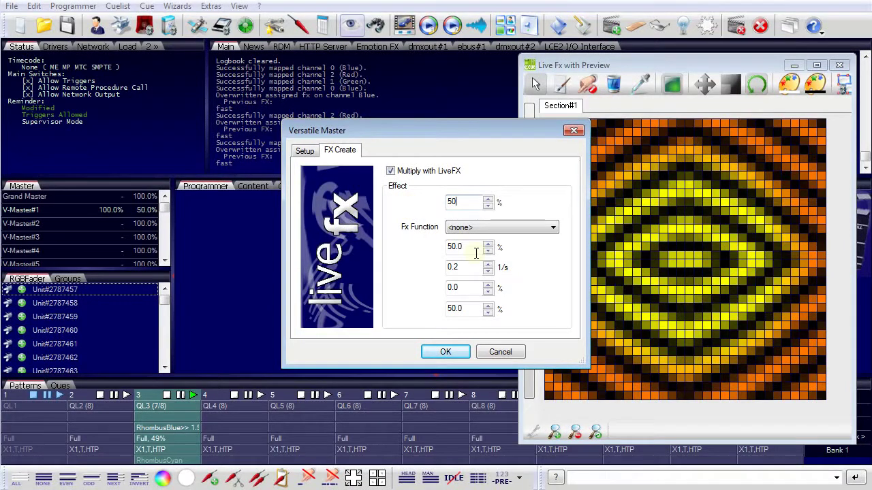
pyautogui.click(554, 227)
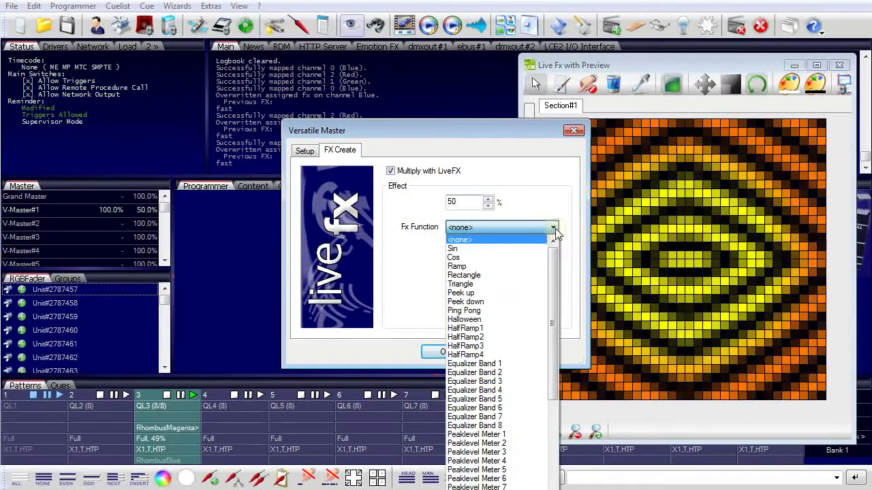
pyautogui.click(481, 249)
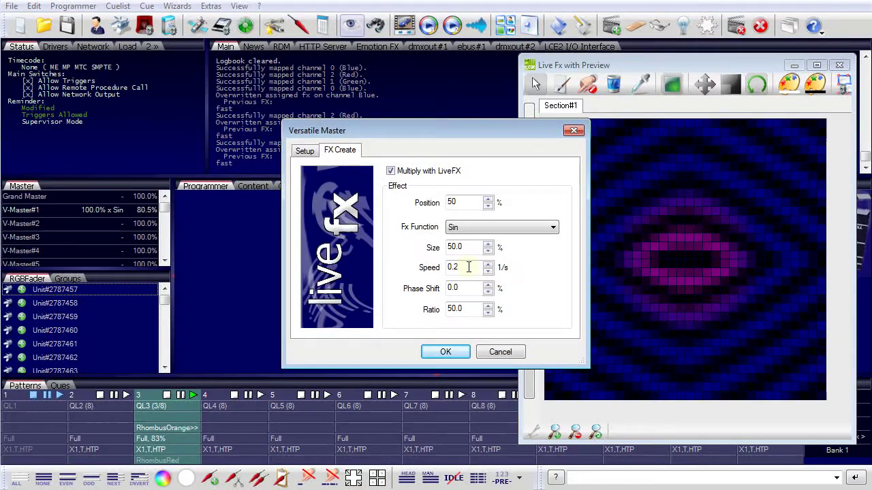
pyautogui.click(445, 352)
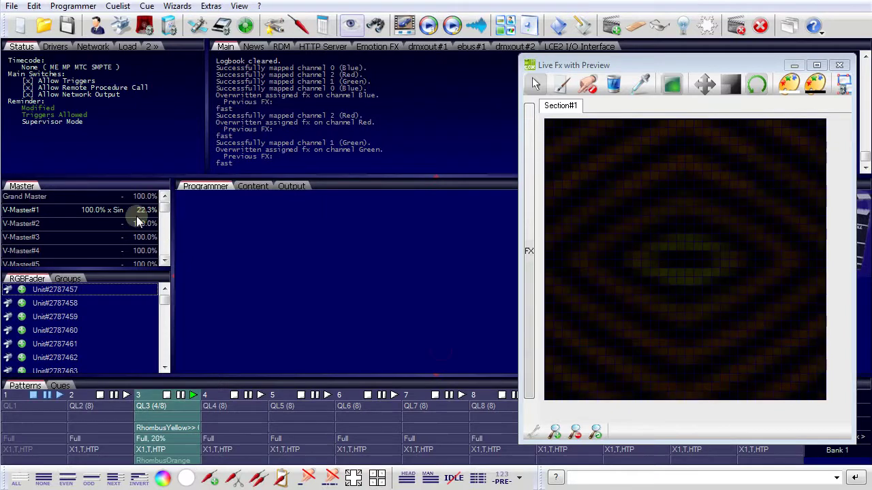